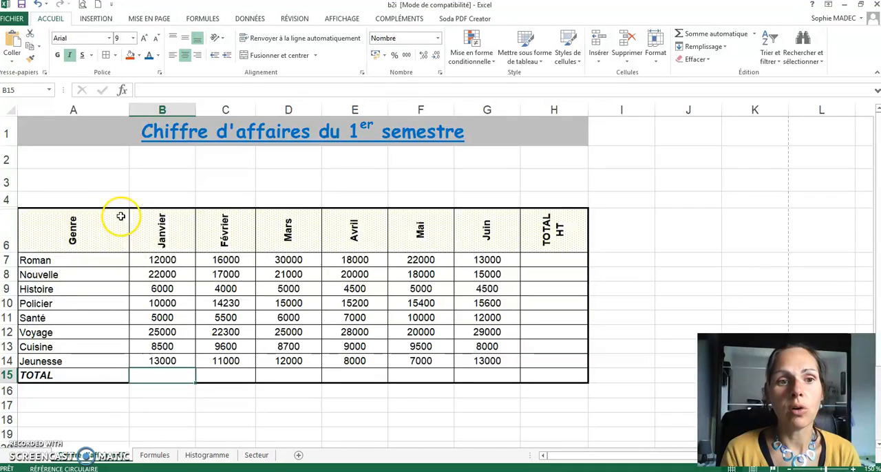
# Enter a formula in the January total cell B15 that adds the individual cells B7 through B14 with plus signs
pyautogui.click(161, 376)
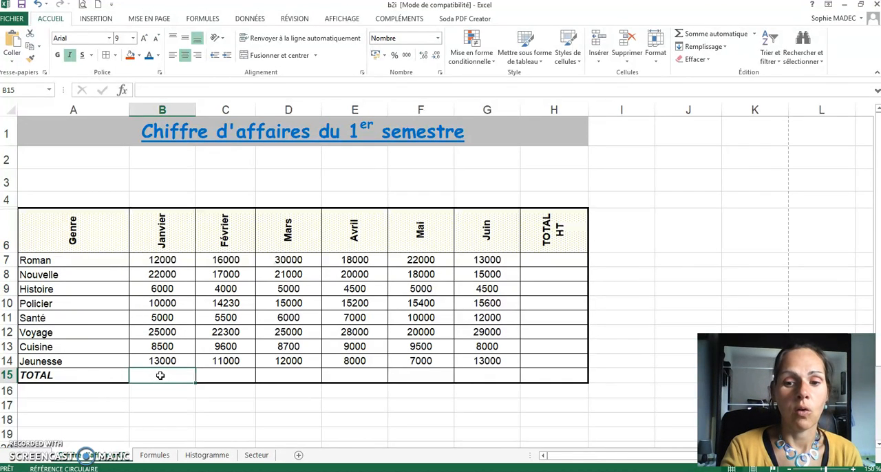
pyautogui.write('=')
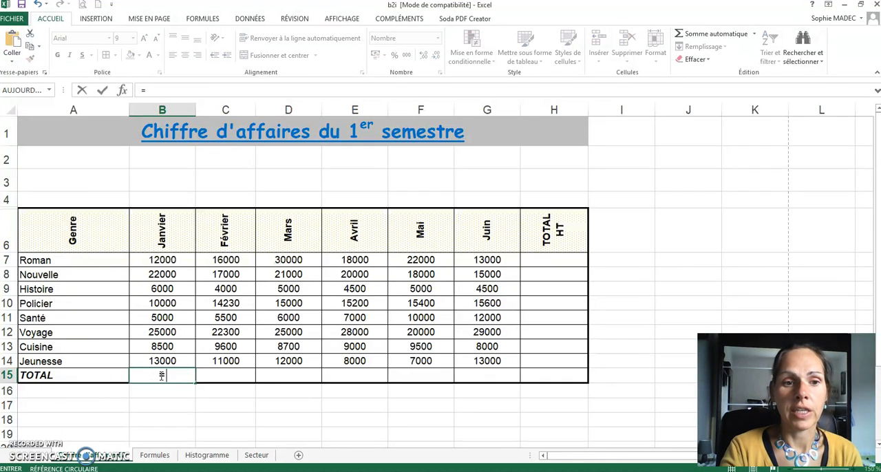
pyautogui.click(164, 261)
pyautogui.write('+')
pyautogui.click(164, 273)
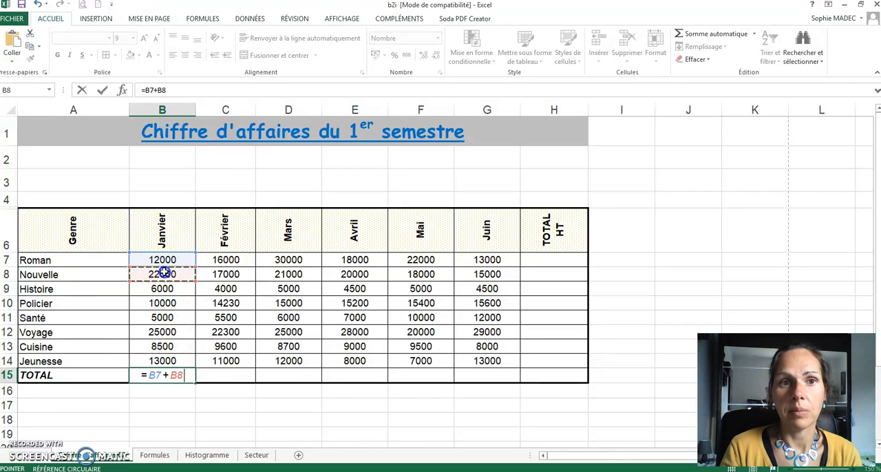
pyautogui.write('+')
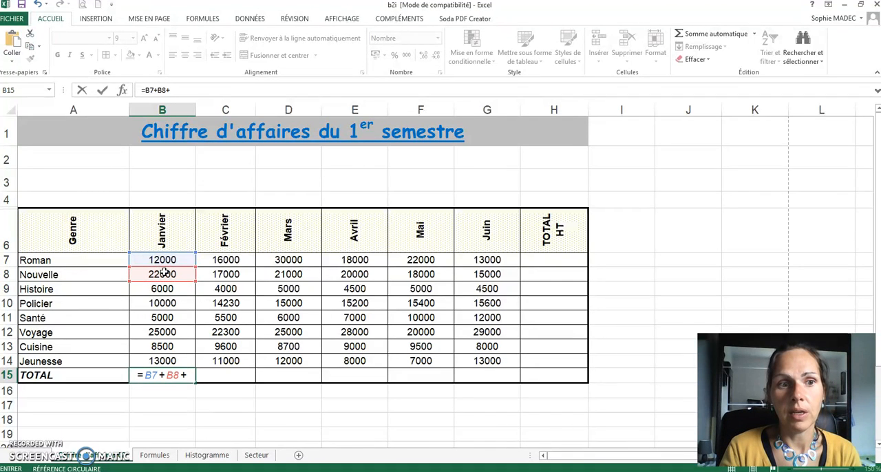
pyautogui.click(165, 287)
pyautogui.write('+')
pyautogui.click(166, 303)
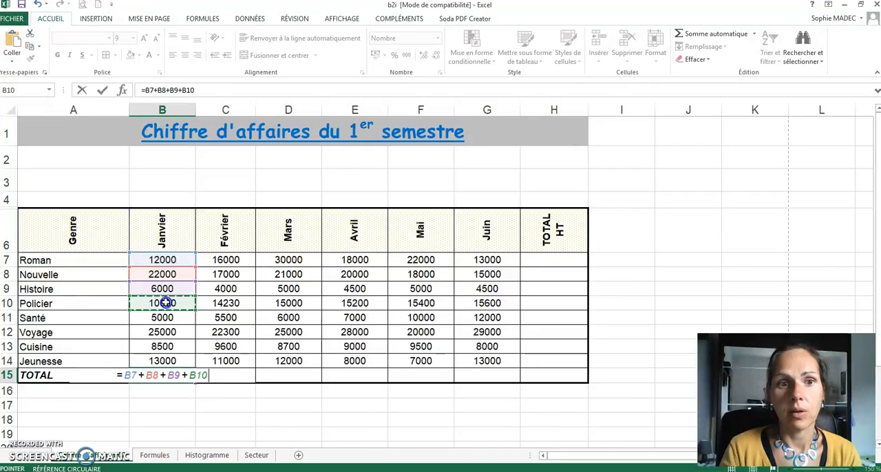
pyautogui.write('+')
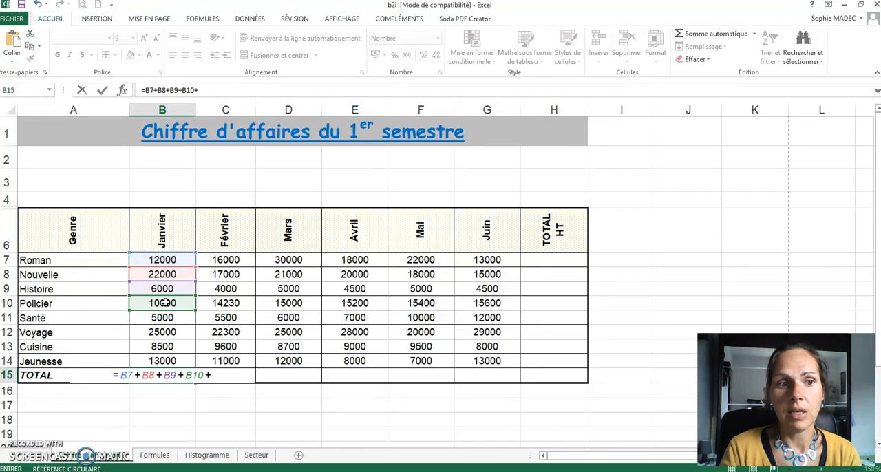
pyautogui.click(165, 318)
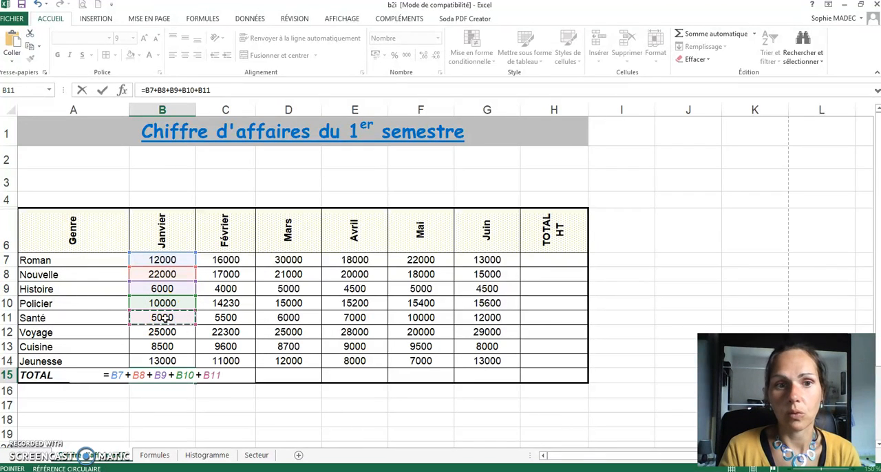
pyautogui.write('+')
pyautogui.click(165, 332)
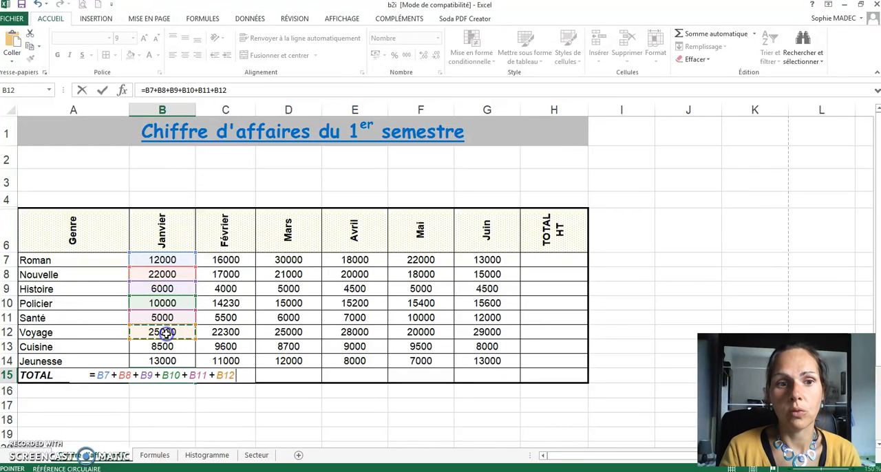
pyautogui.write('+')
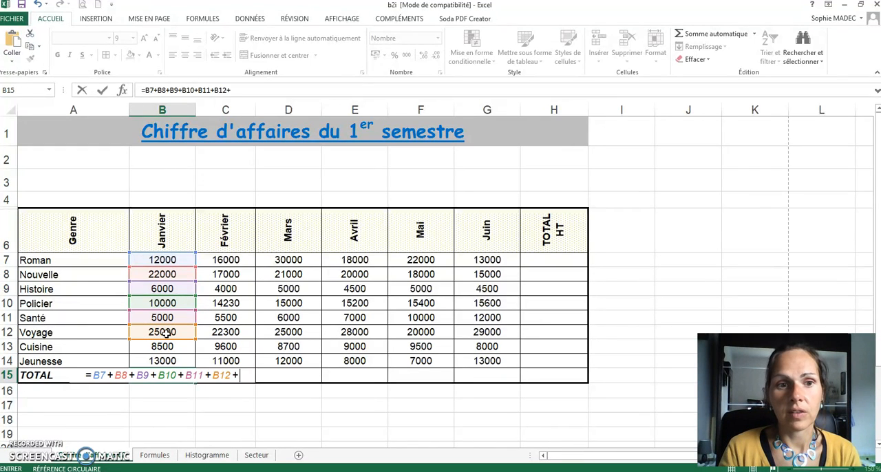
pyautogui.click(168, 347)
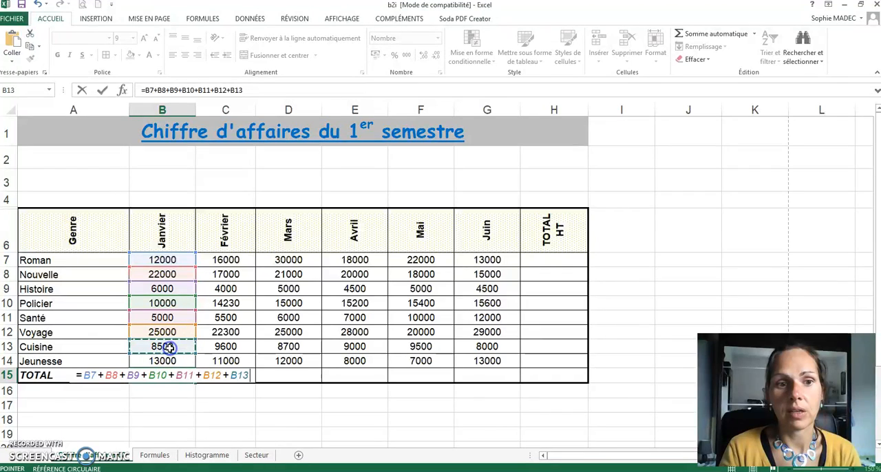
pyautogui.write('+')
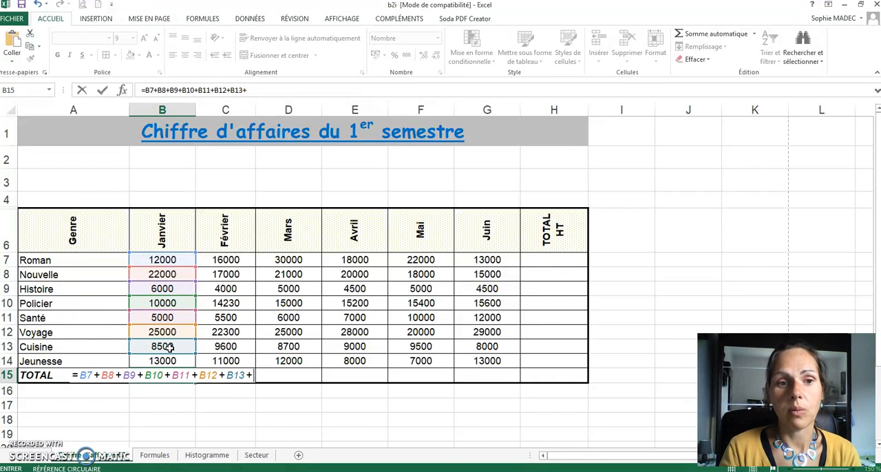
pyautogui.click(168, 359)
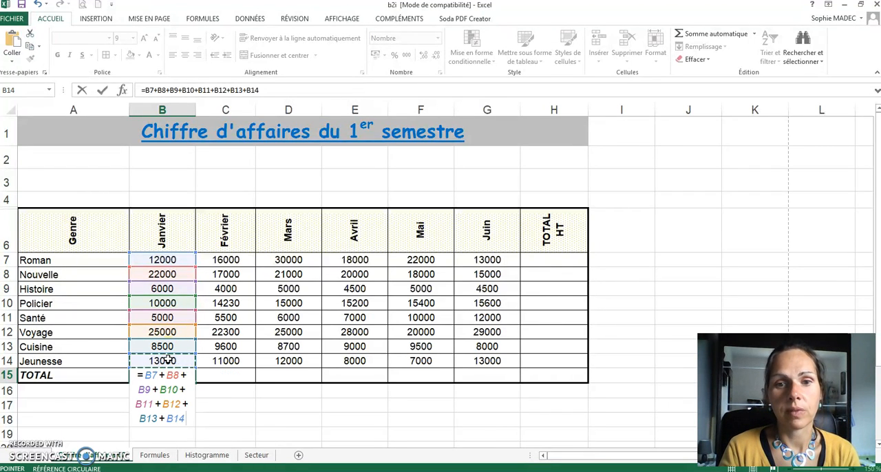
pyautogui.press('Return')
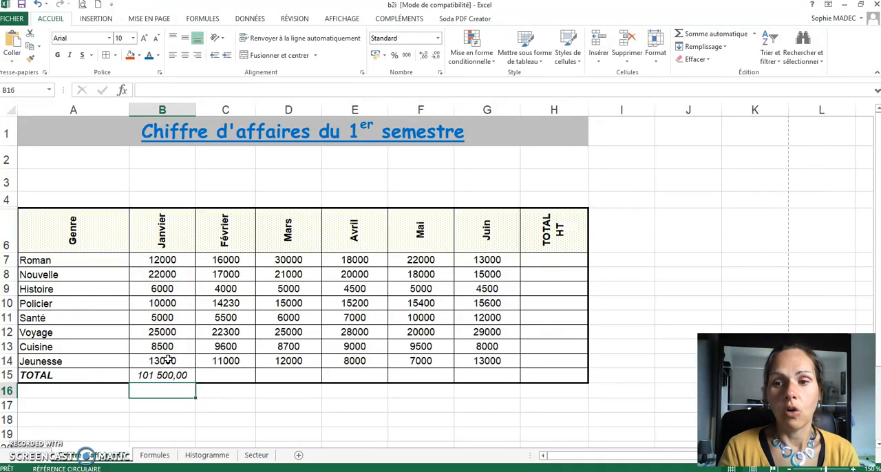
# Clear the addition formula from the January total cell B15
pyautogui.click(159, 375)
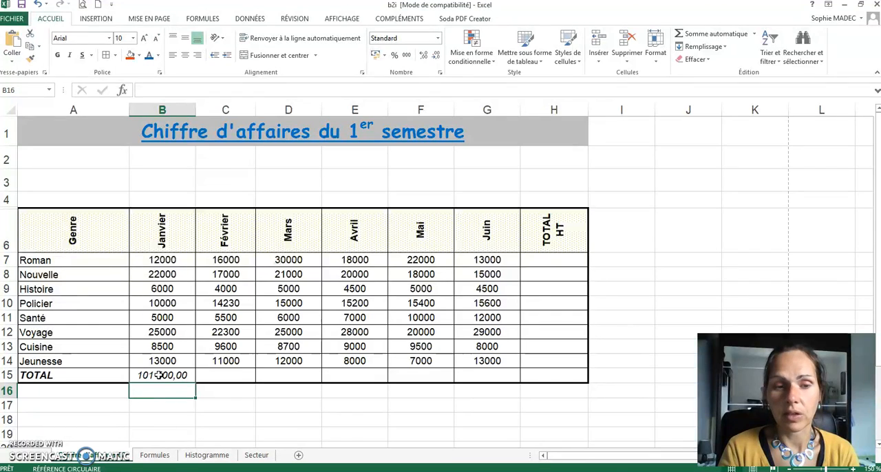
pyautogui.click(159, 375)
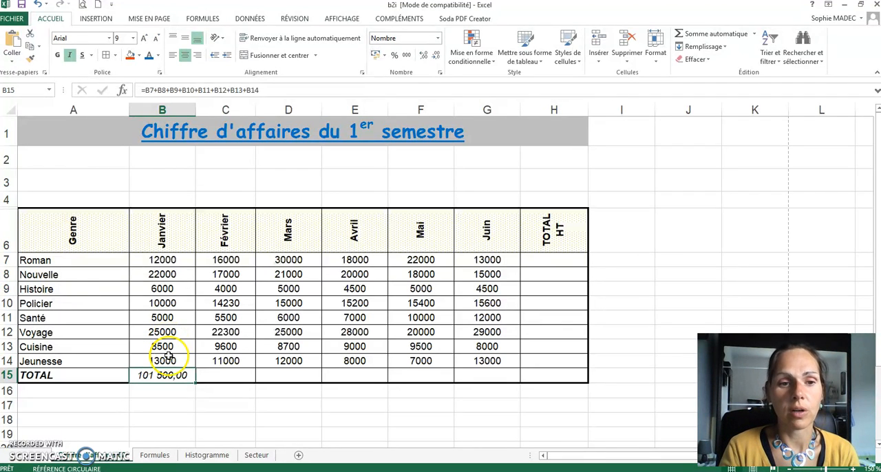
pyautogui.press('Delete')
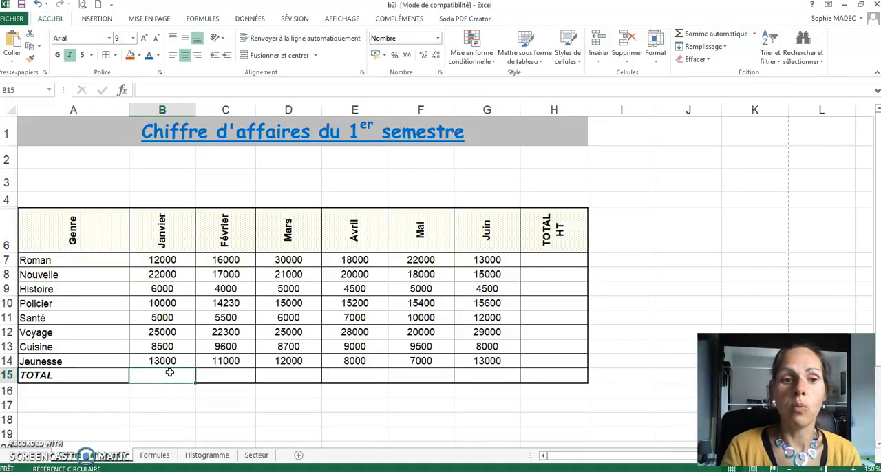
pyautogui.click(170, 386)
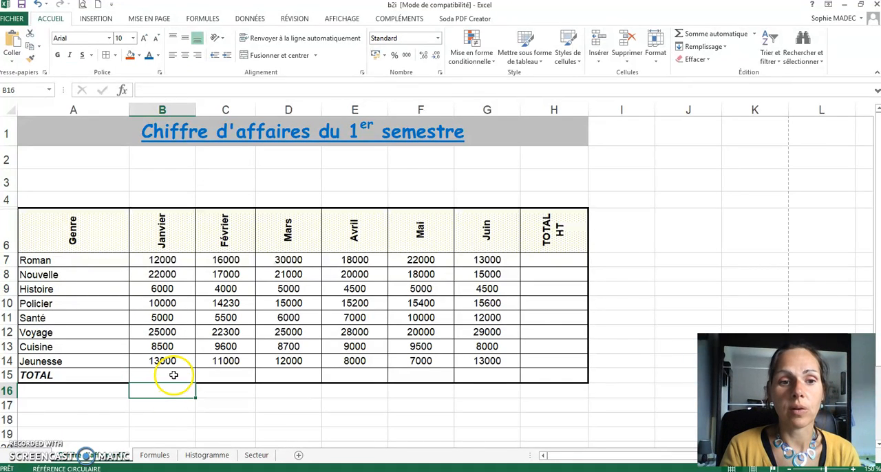
# Calculate the January total in B15 with AutoSum over the range B7:B14
pyautogui.click(173, 375)
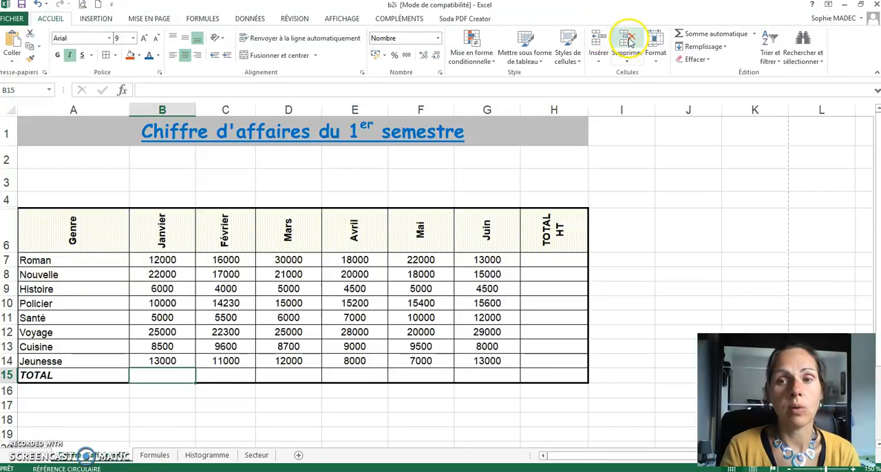
pyautogui.click(716, 34)
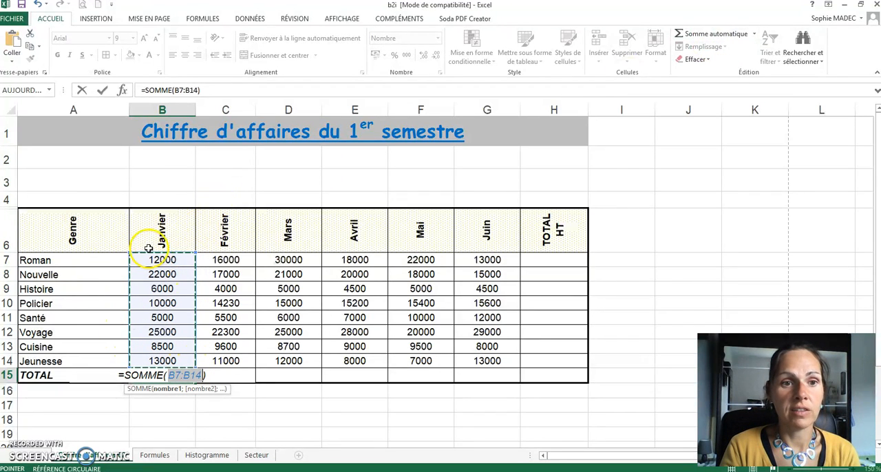
pyautogui.click(166, 346)
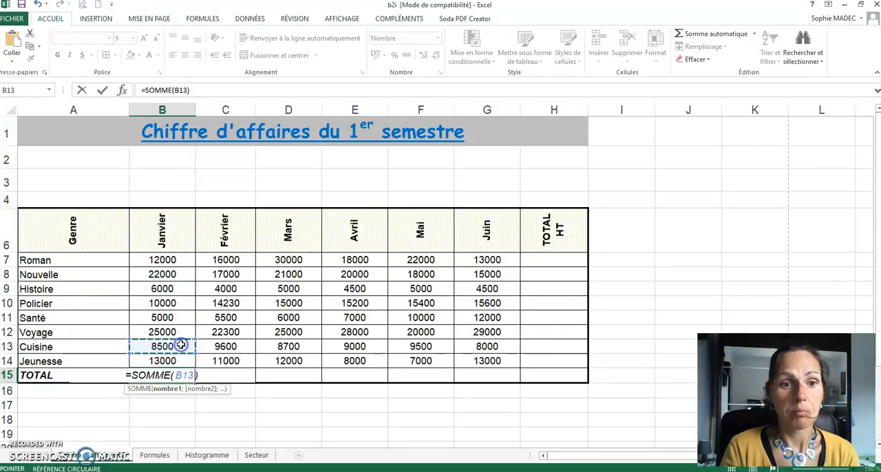
pyautogui.click(169, 260)
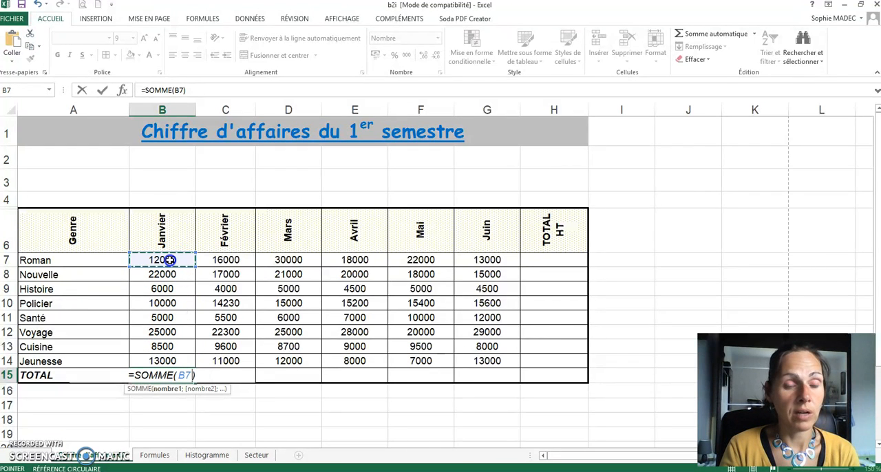
pyautogui.moveTo(168, 260); pyautogui.dragTo(161, 288)
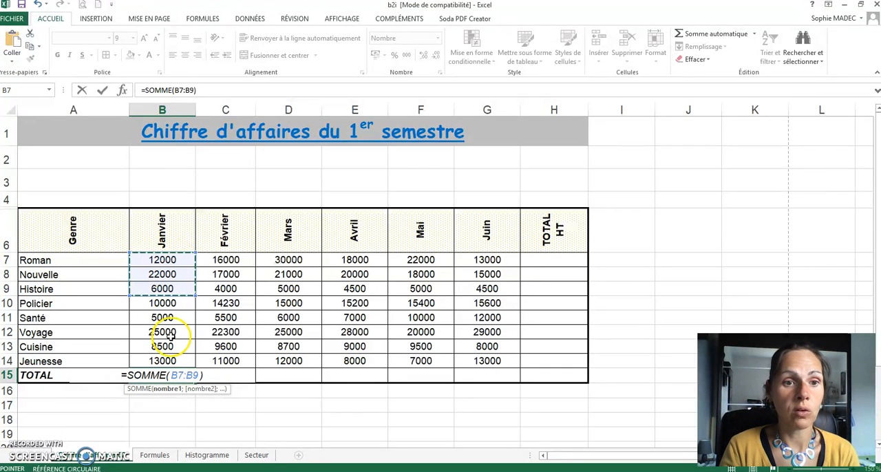
pyautogui.moveTo(172, 259); pyautogui.dragTo(159, 355)
pyautogui.press('Return')
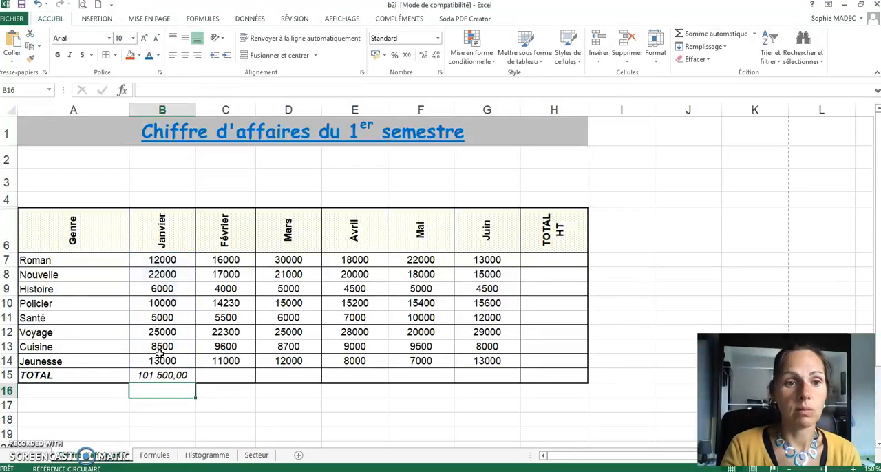
# Calculate the February total in C15 with AutoSum over C7:C14 and fill the formula across to June in G15
pyautogui.click(218, 376)
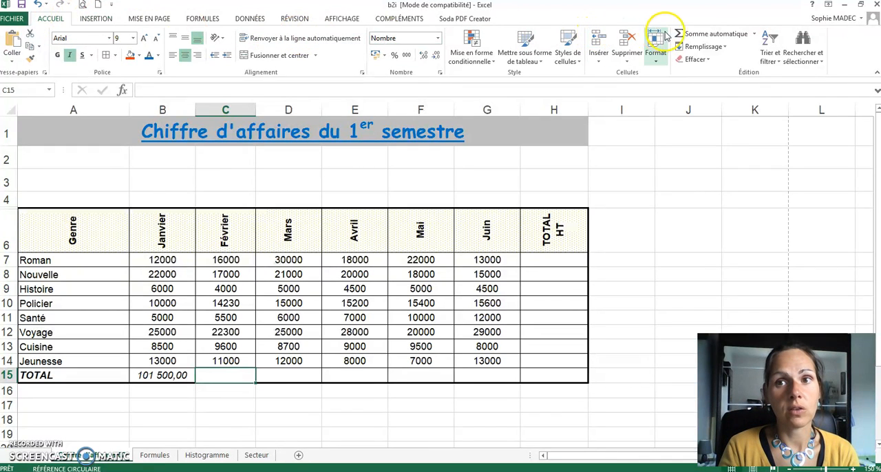
pyautogui.click(698, 36)
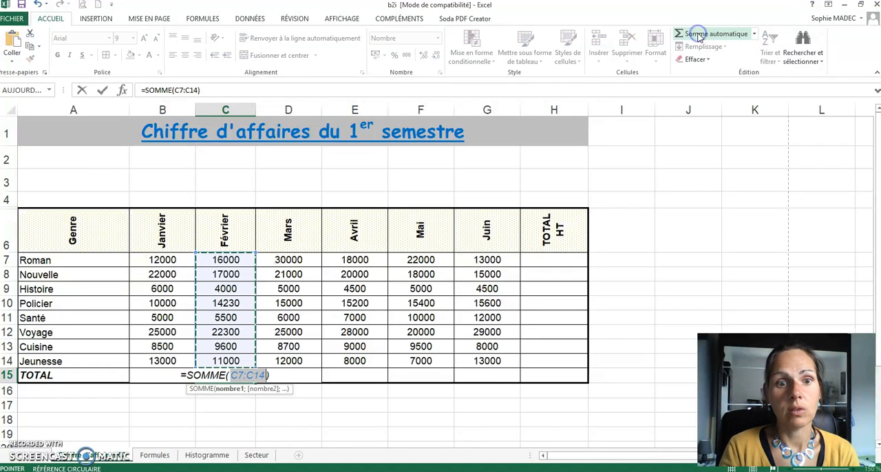
pyautogui.click(237, 258)
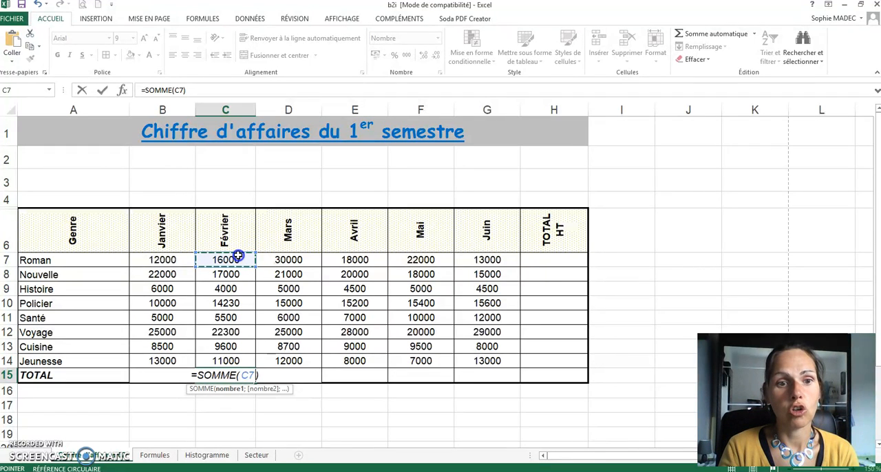
pyautogui.moveTo(227, 346); pyautogui.dragTo(225, 358)
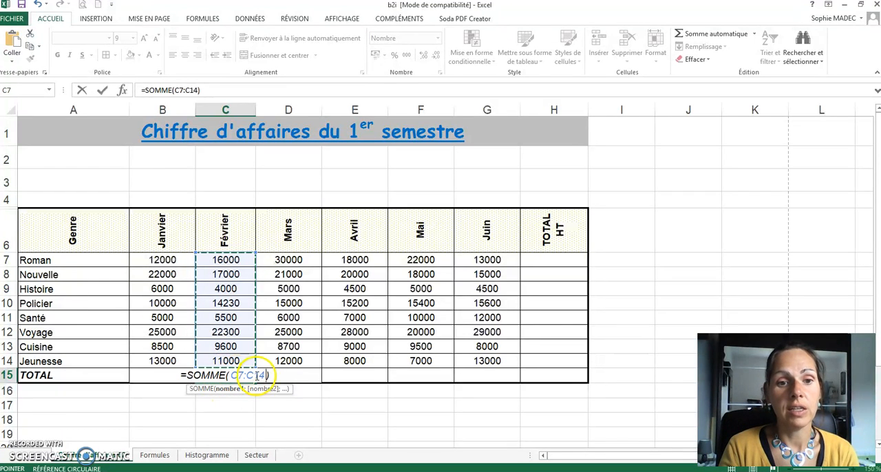
pyautogui.press('Right')
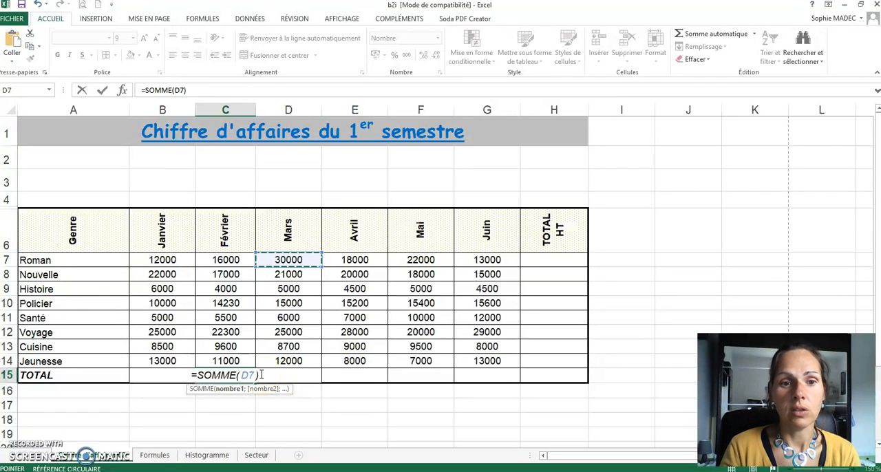
pyautogui.moveTo(226, 260); pyautogui.dragTo(225, 361)
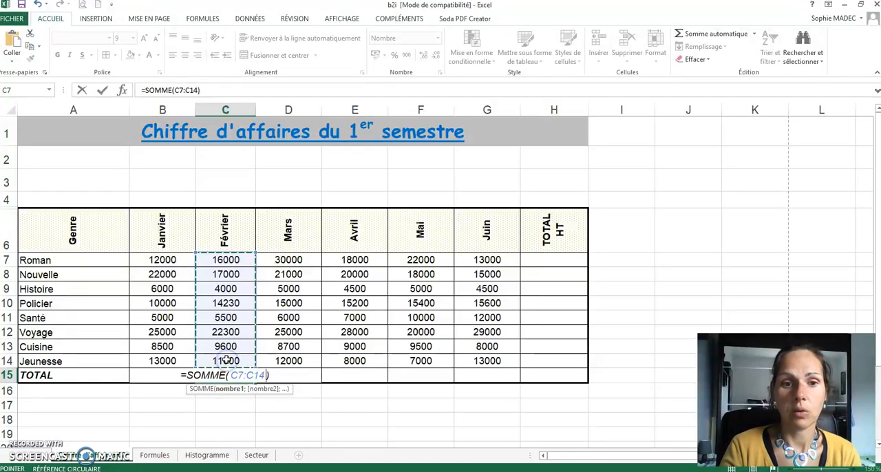
pyautogui.press('Return')
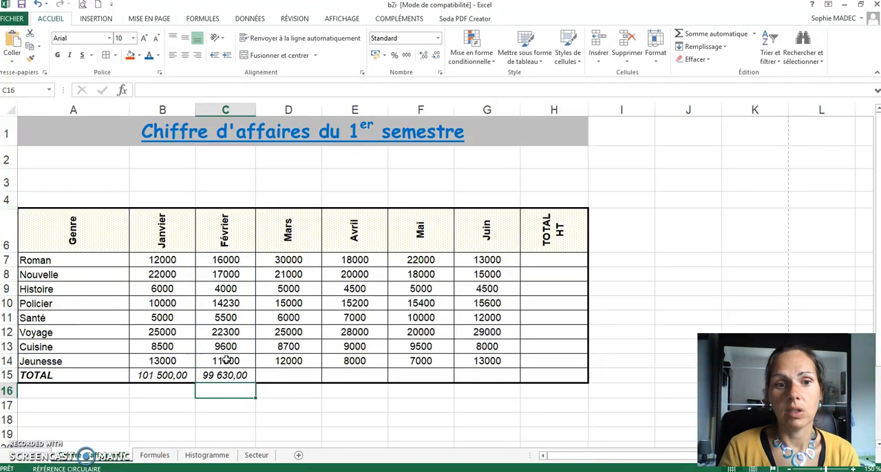
pyautogui.click(231, 375)
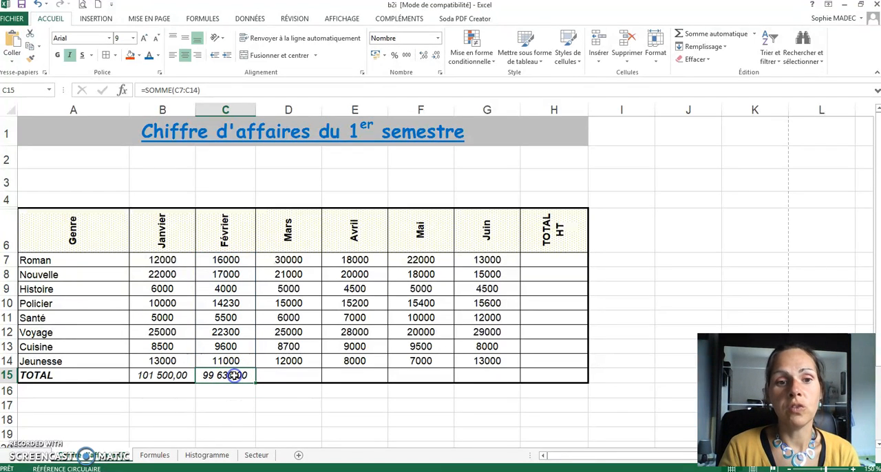
pyautogui.moveTo(256, 383); pyautogui.dragTo(495, 379)
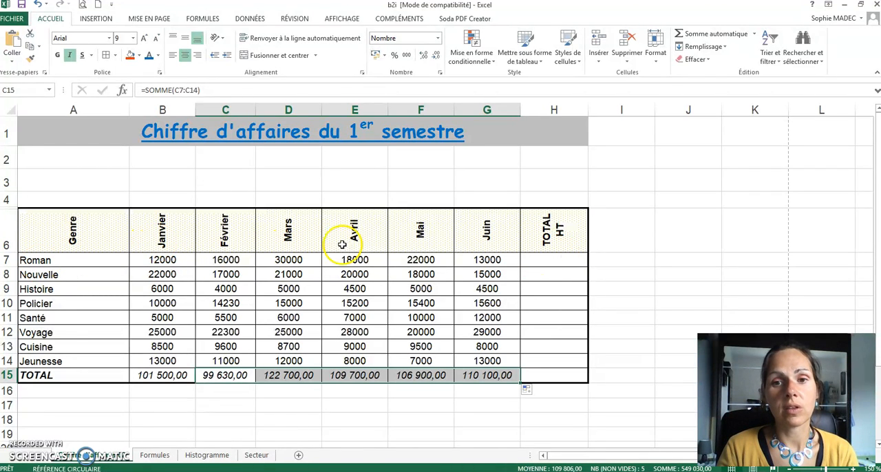
# Calculate the Roman row's TOTAL HT in H7 with AutoSum over B7:G7 and fill the formula down to H14
pyautogui.click(543, 264)
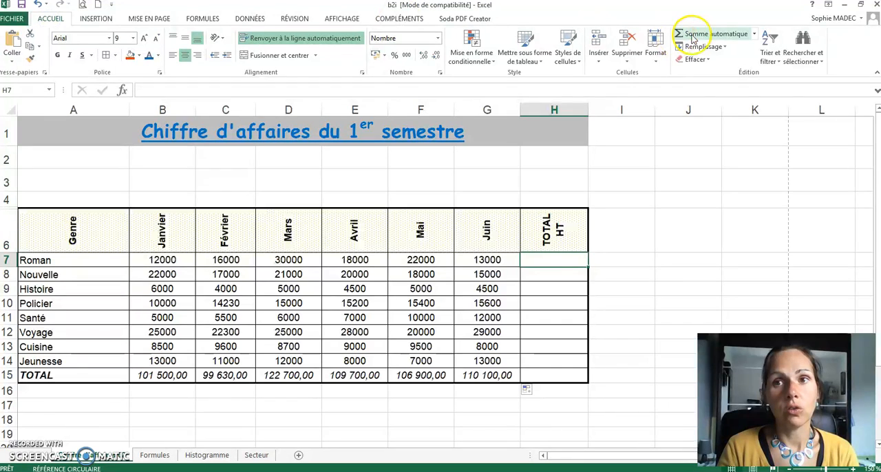
pyautogui.click(708, 34)
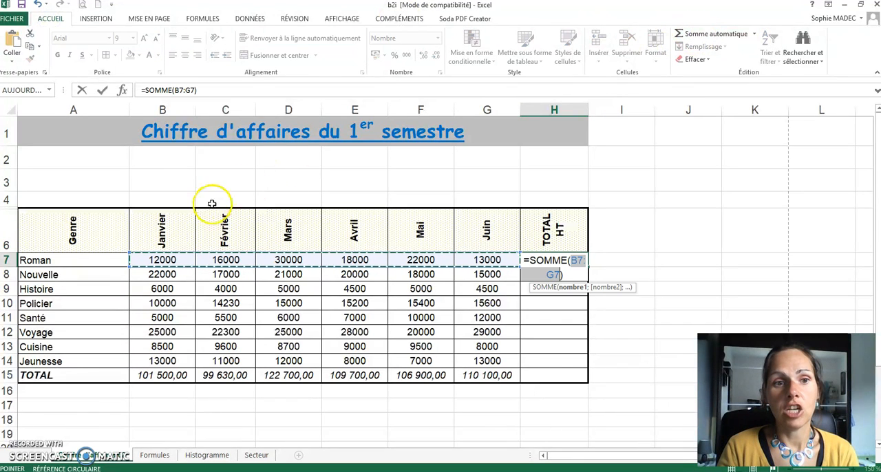
pyautogui.click(169, 261)
pyautogui.moveTo(169, 261); pyautogui.dragTo(504, 257)
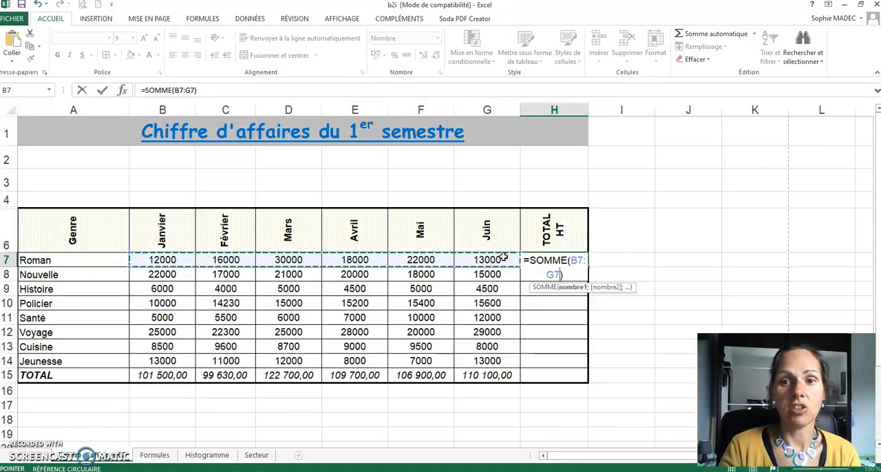
pyautogui.press('Return')
pyautogui.click(564, 260)
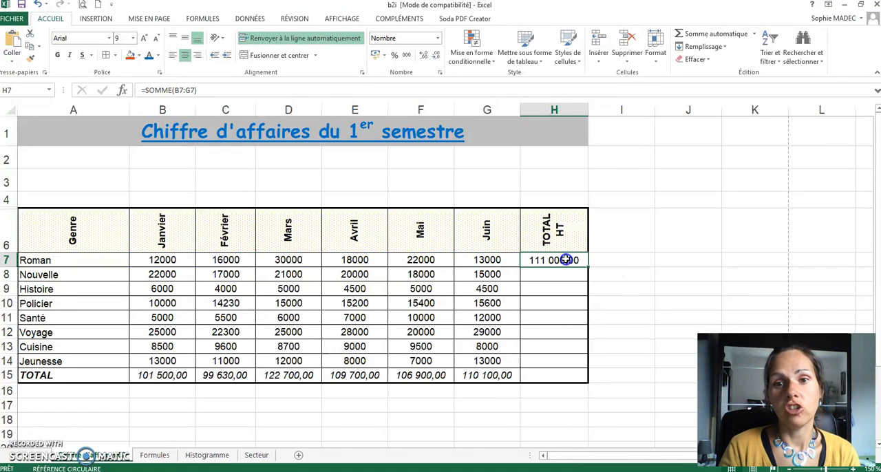
pyautogui.moveTo(588, 268); pyautogui.dragTo(574, 361)
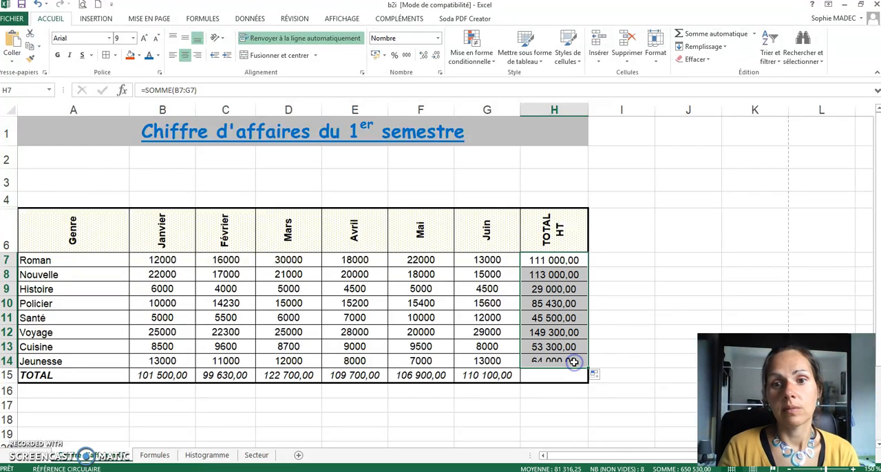